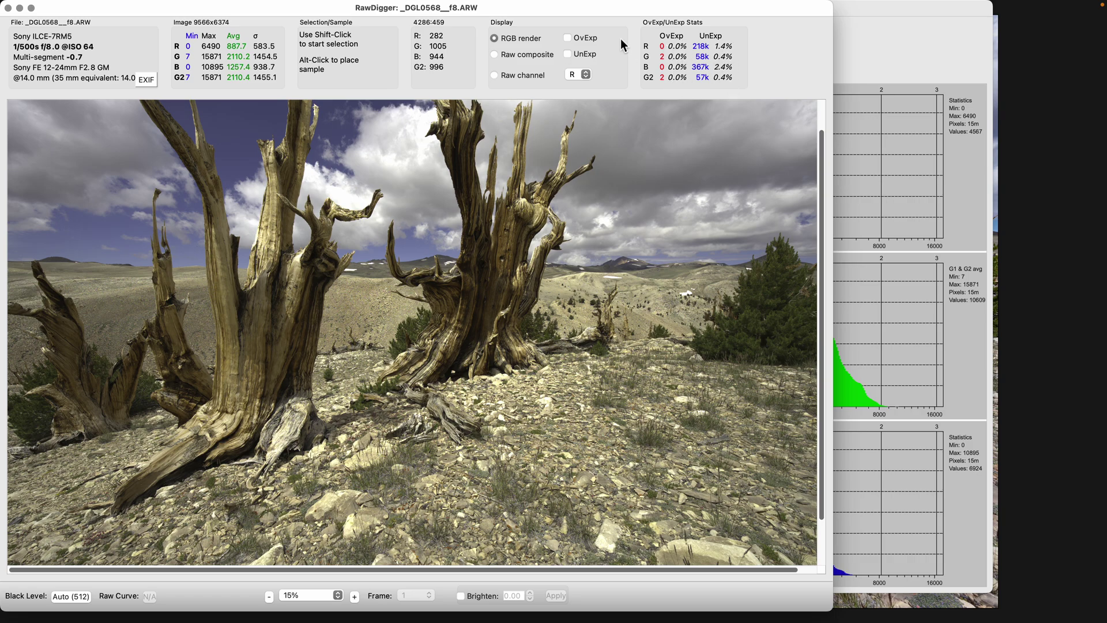
- Mark under- and overexposed areas in RawDigger and bring up the raw channel histograms
click(568, 53)
click(568, 43)
key(super+h)
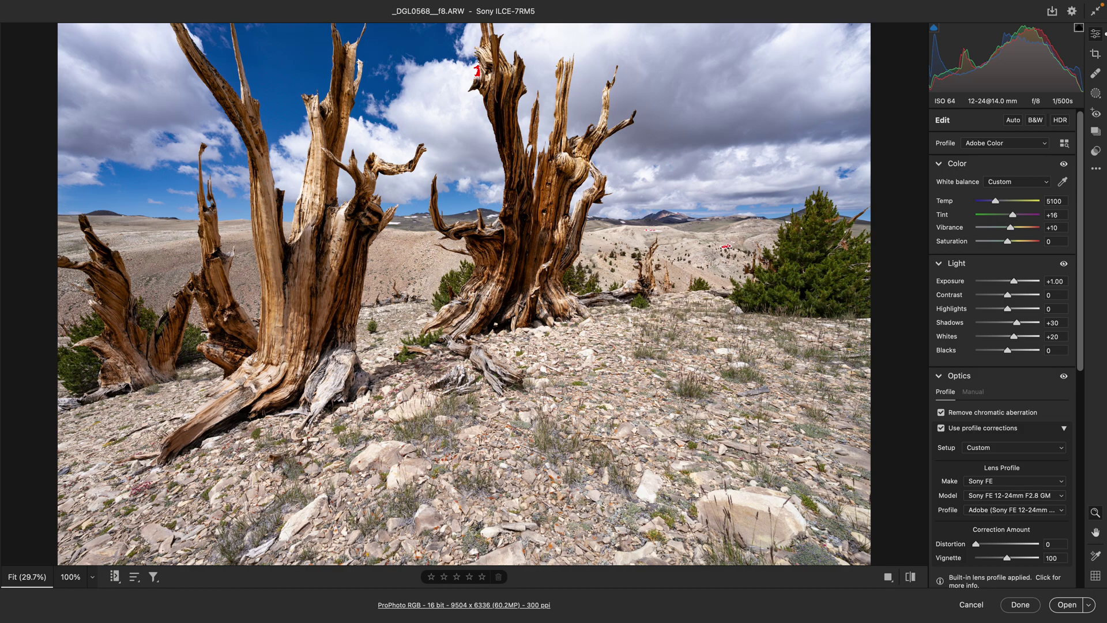
- Select the +1.00 Exposure value in Camera Raw's Light panel to review it
click(1055, 282)
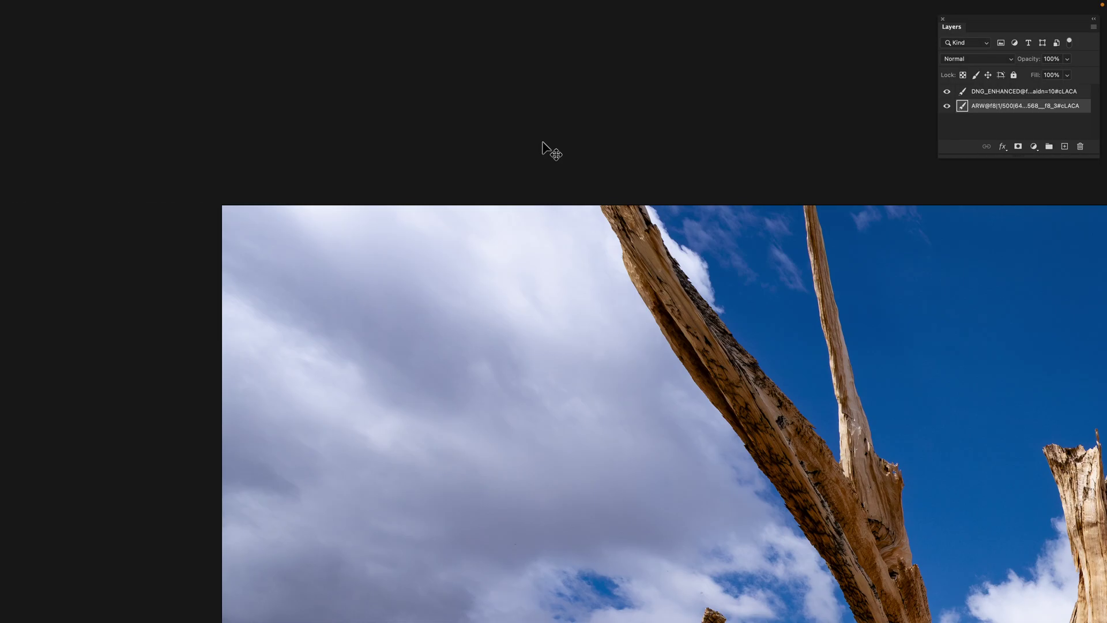
- Pan up to the blue sky and hide the DNG_ENHANCED layer
scroll(542, 142, down, 5)
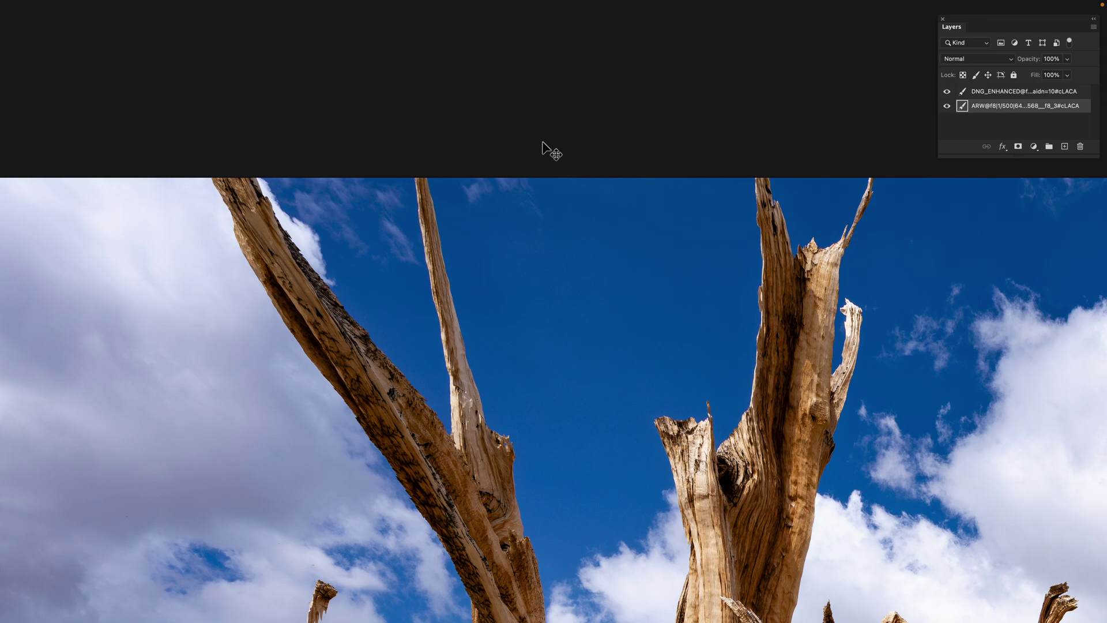
scroll(542, 142, right, 5)
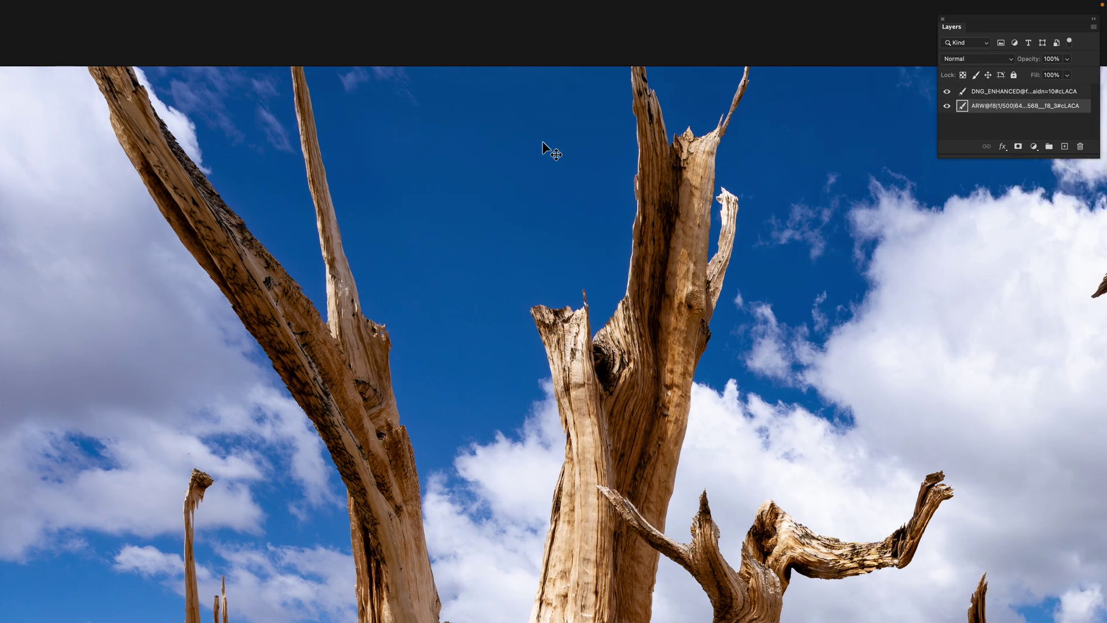
scroll(542, 140, up, 3)
scroll(553, 130, up, 4)
scroll(555, 127, up, 4)
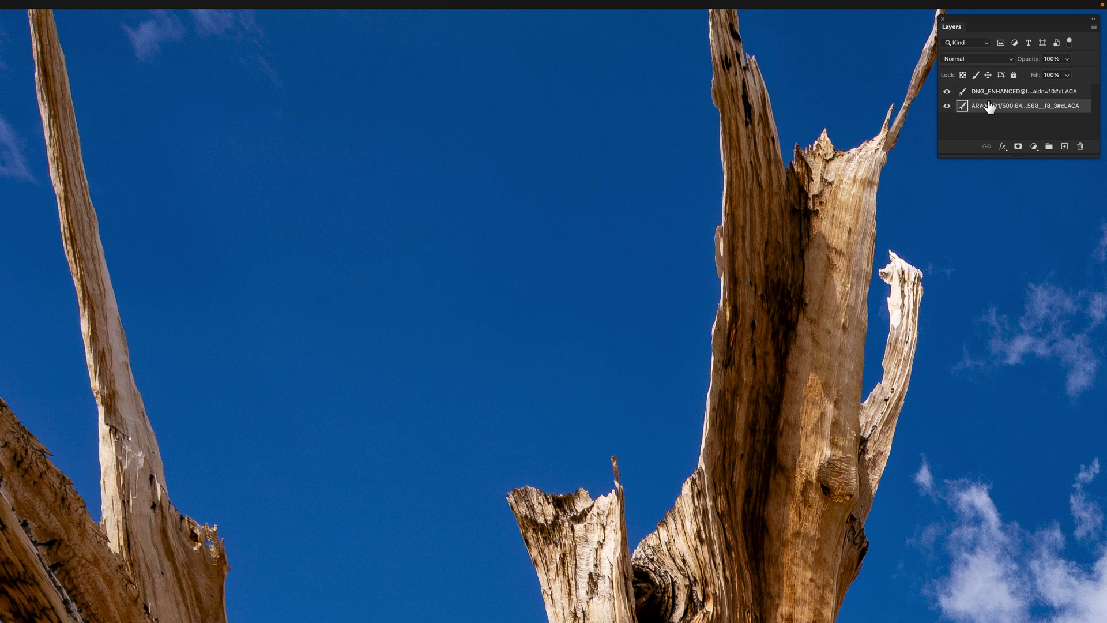
click(948, 92)
- Zoom in further on the raw sky with Cmd++ and pan across it
scroll(686, 123, left, 3)
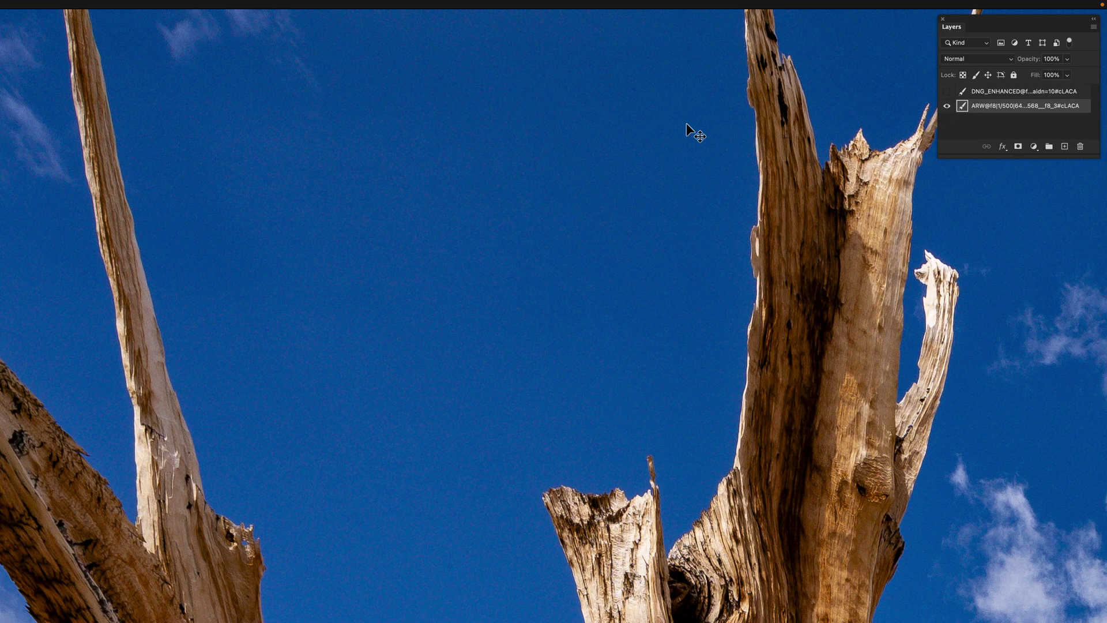
key(super+equal)
scroll(674, 106, right, 10)
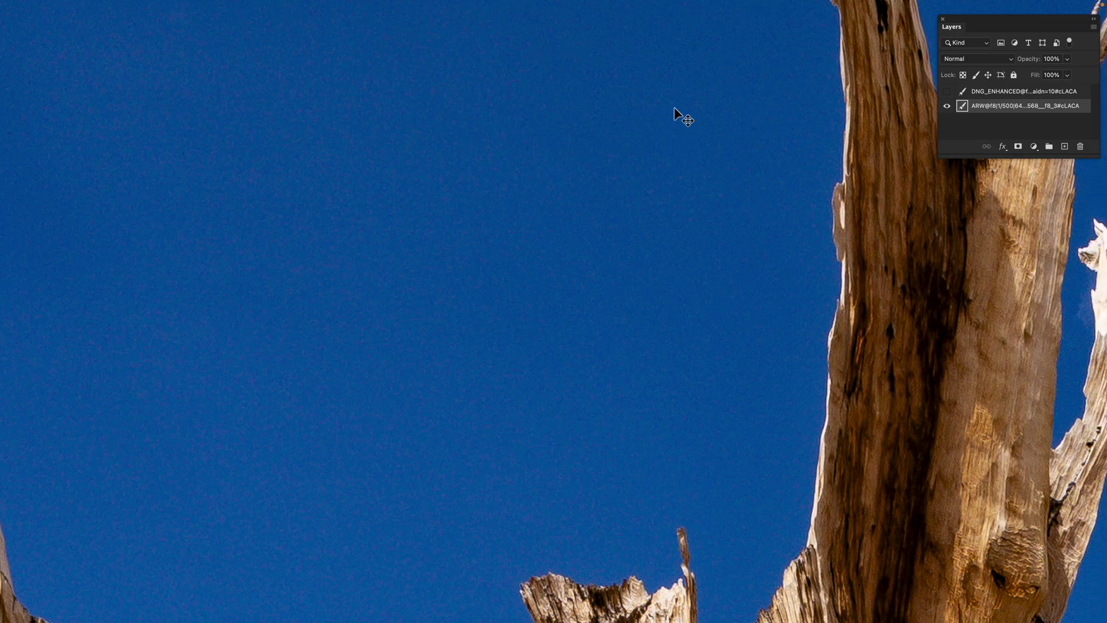
scroll(673, 106, left, 5)
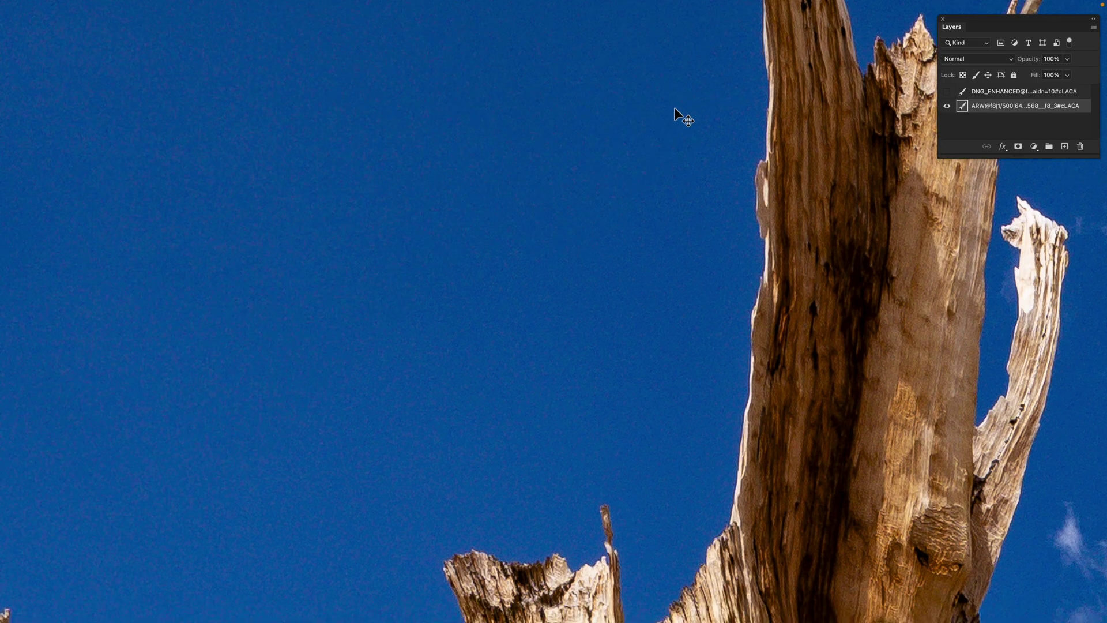
- Flicker DNG_ENHANCED on and off to compare denoised and raw sky, ending visible
click(947, 92)
click(947, 93)
click(948, 92)
click(947, 92)
click(948, 92)
click(948, 92)
click(947, 92)
click(947, 92)
click(948, 92)
click(949, 94)
click(948, 93)
- In the single grayscale channel view, toggle DNG_ENHANCED repeatedly to compare sky noise
click(948, 92)
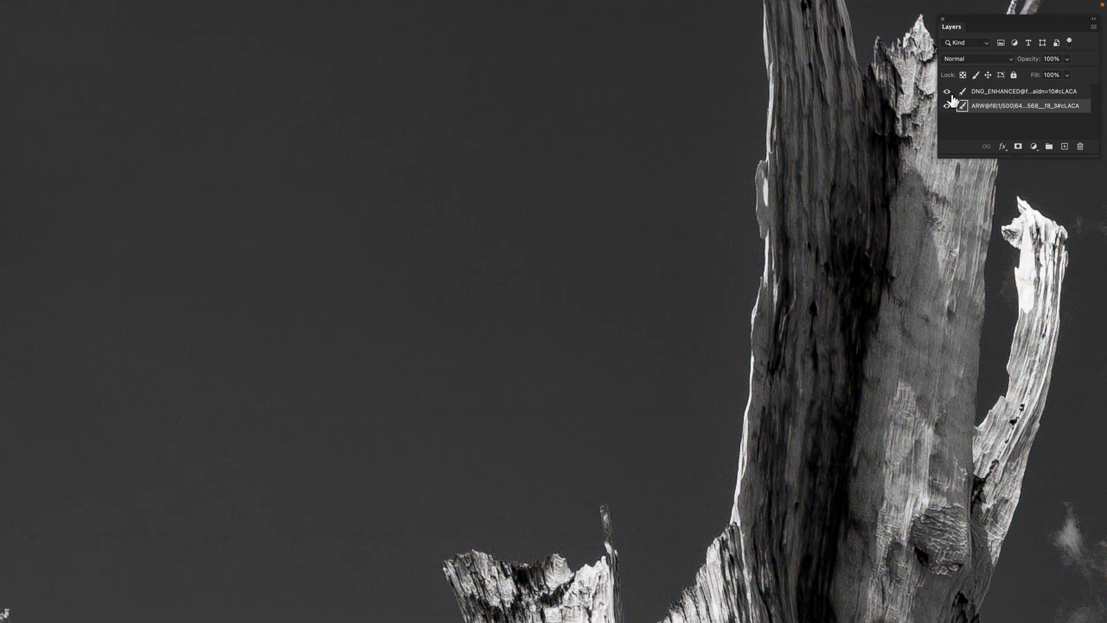
click(949, 92)
click(947, 91)
click(947, 91)
click(949, 91)
click(947, 92)
click(948, 92)
click(947, 91)
click(948, 92)
click(948, 91)
click(947, 92)
click(948, 92)
click(948, 92)
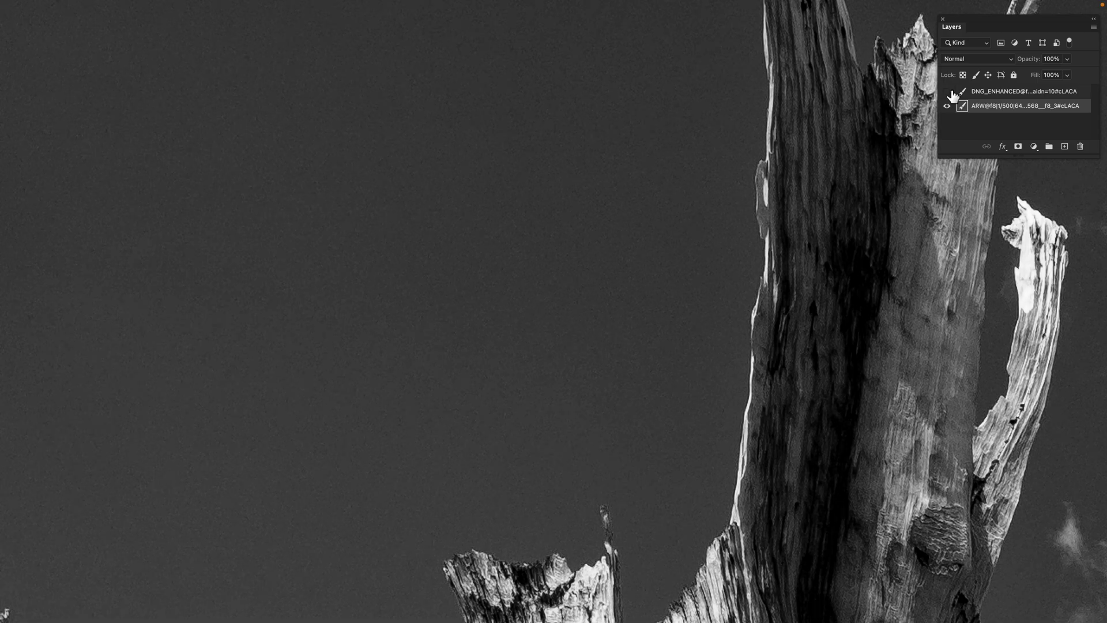
click(948, 92)
click(948, 92)
click(948, 92)
click(948, 92)
click(948, 92)
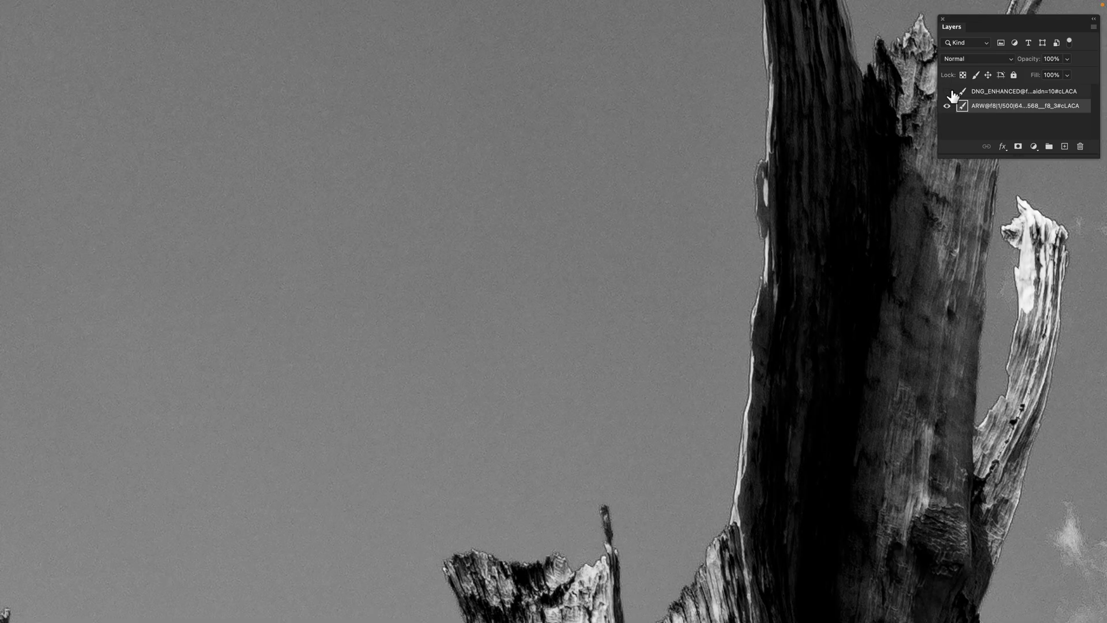
click(949, 92)
click(948, 92)
click(949, 93)
- Return to the RGB composite with Cmd+2 and hide the DNG_ENHANCED layer
key(ctrl+2)
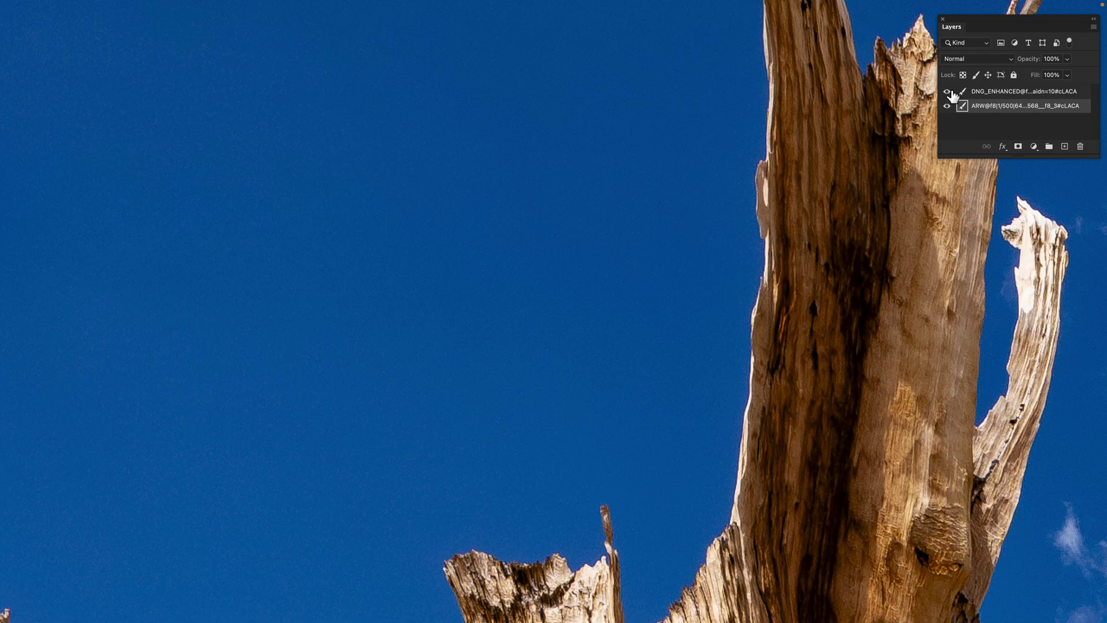
click(947, 91)
- Flicker DNG_ENHANCED on and off over the cloudy sky to compare noise
click(947, 91)
scroll(753, 80, up, 10)
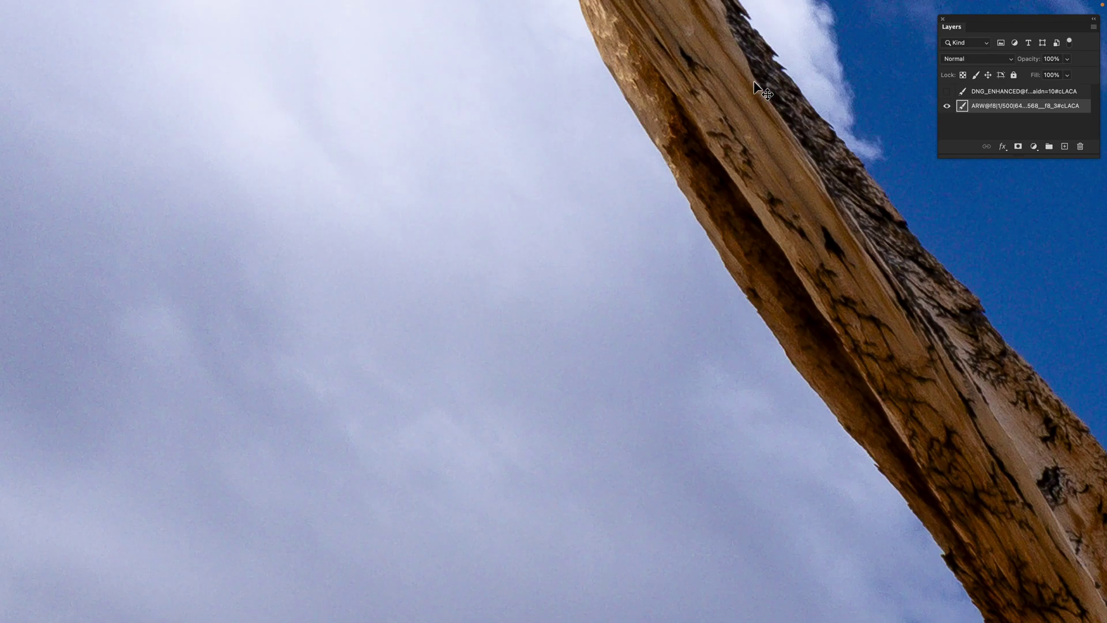
scroll(753, 81, down, 5)
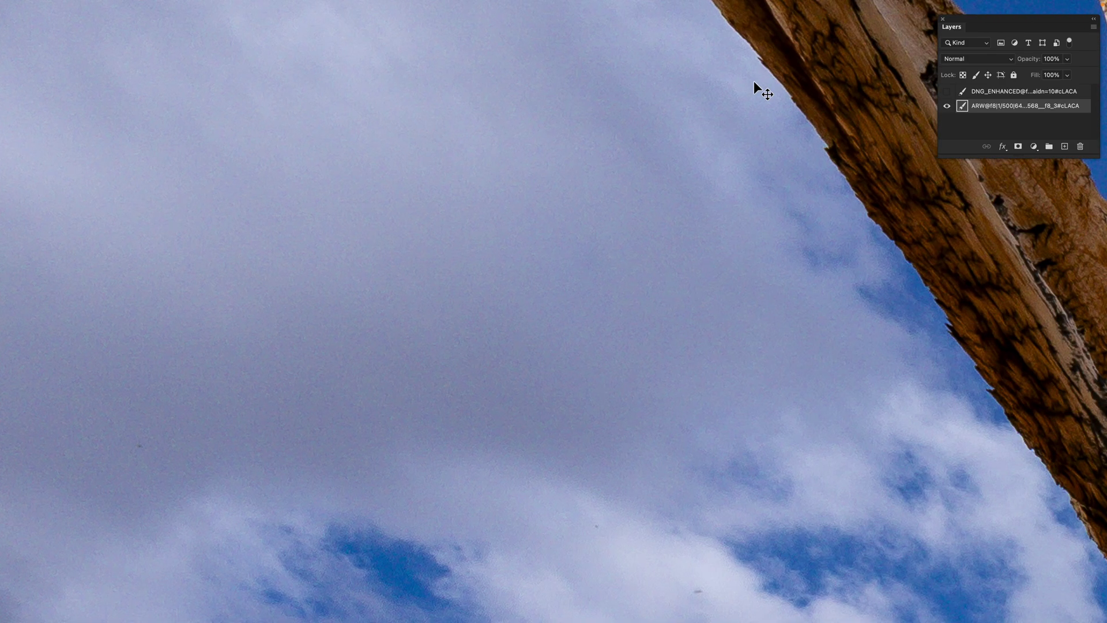
scroll(753, 81, down, 3)
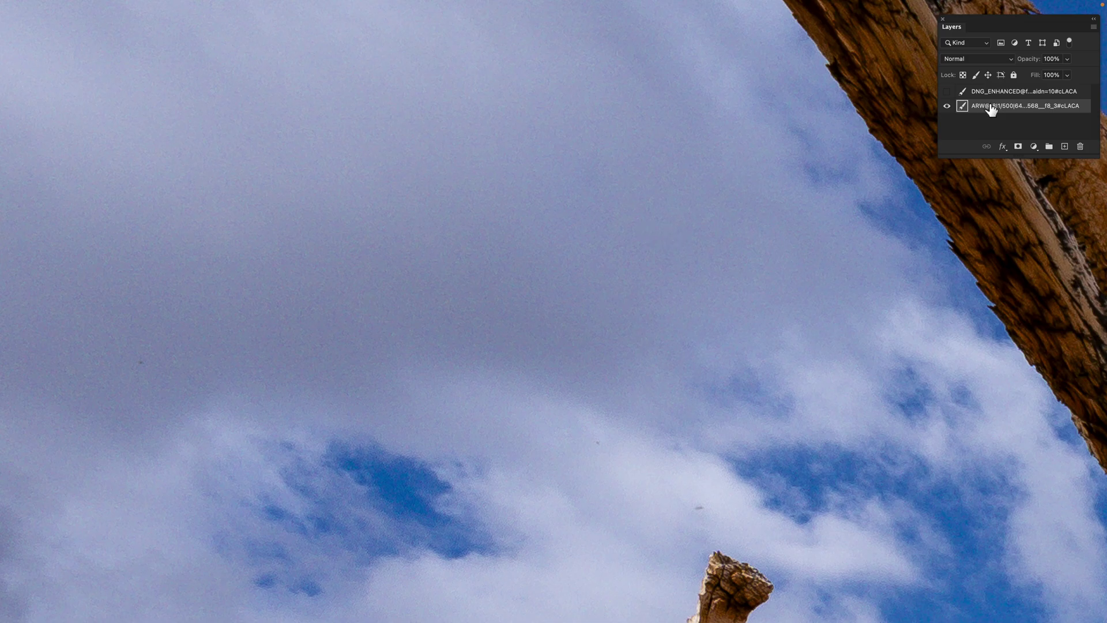
click(950, 92)
click(950, 93)
click(948, 92)
click(949, 92)
click(948, 92)
click(948, 92)
click(949, 92)
- Pan across the sky while toggling DNG_ENHANCED, leaving it hidden to show raw noise
scroll(692, 124, down, 5)
scroll(669, 116, left, 5)
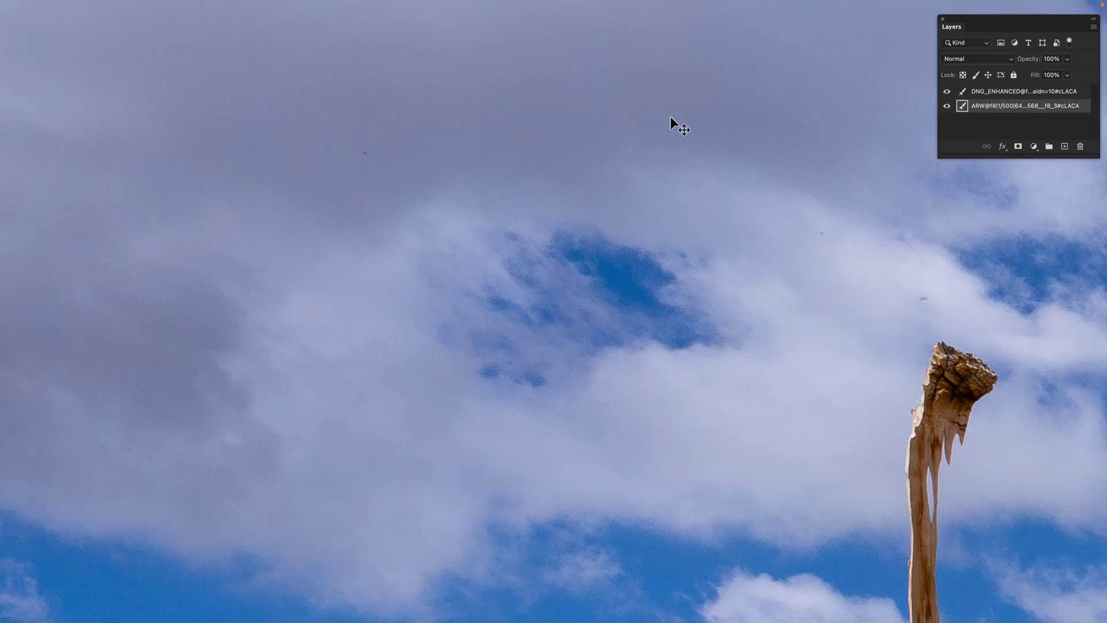
click(947, 92)
scroll(807, 133, down, 2)
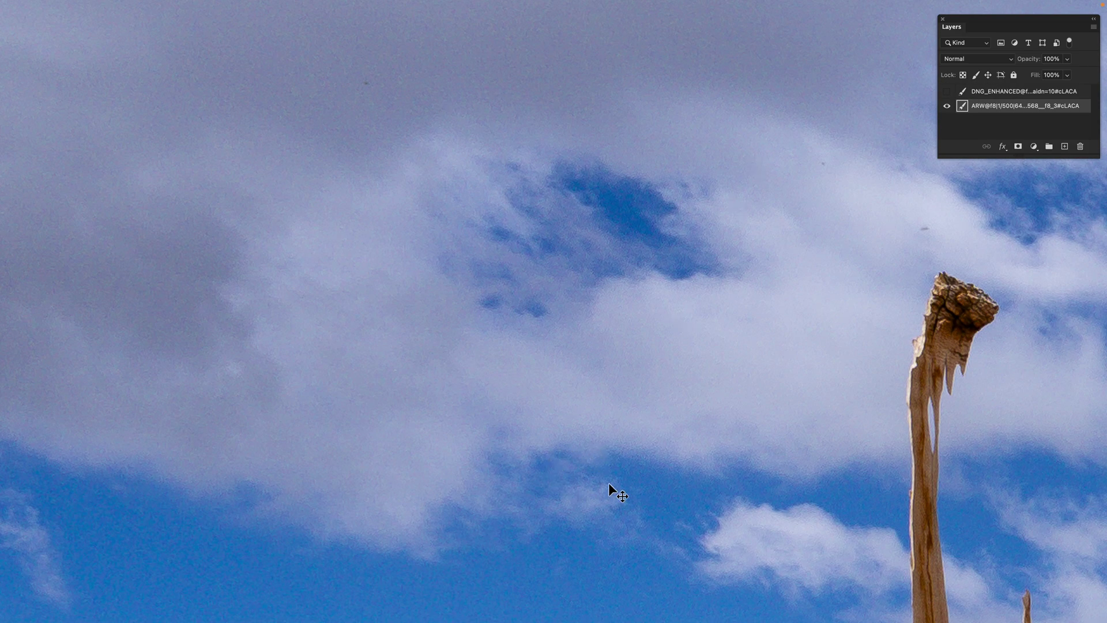
click(947, 92)
scroll(538, 220, right, 10)
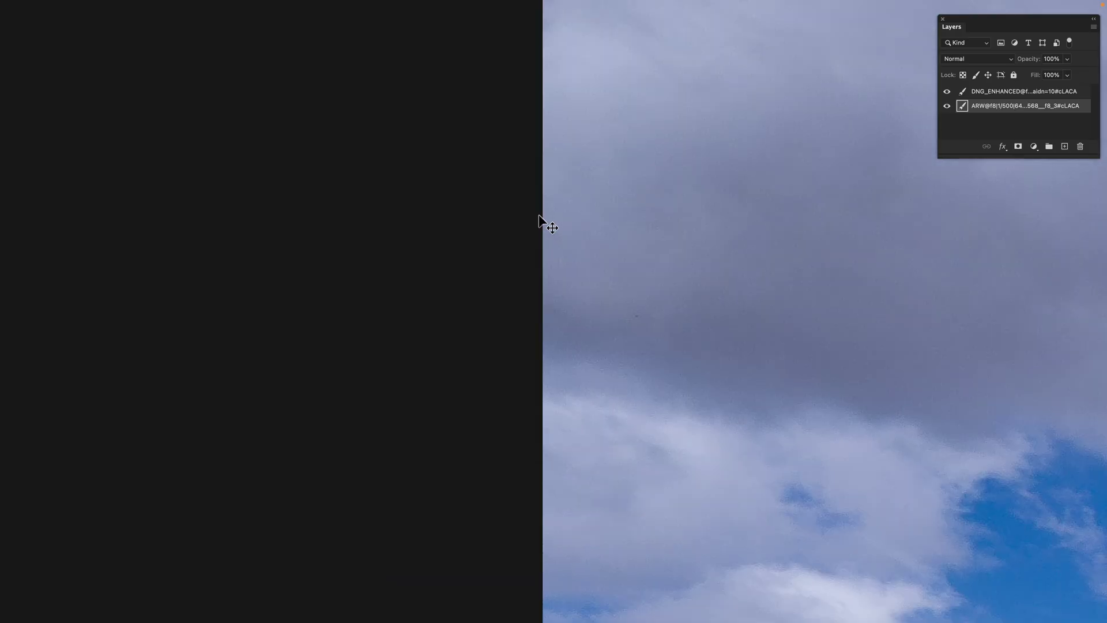
scroll(531, 212, right, 8)
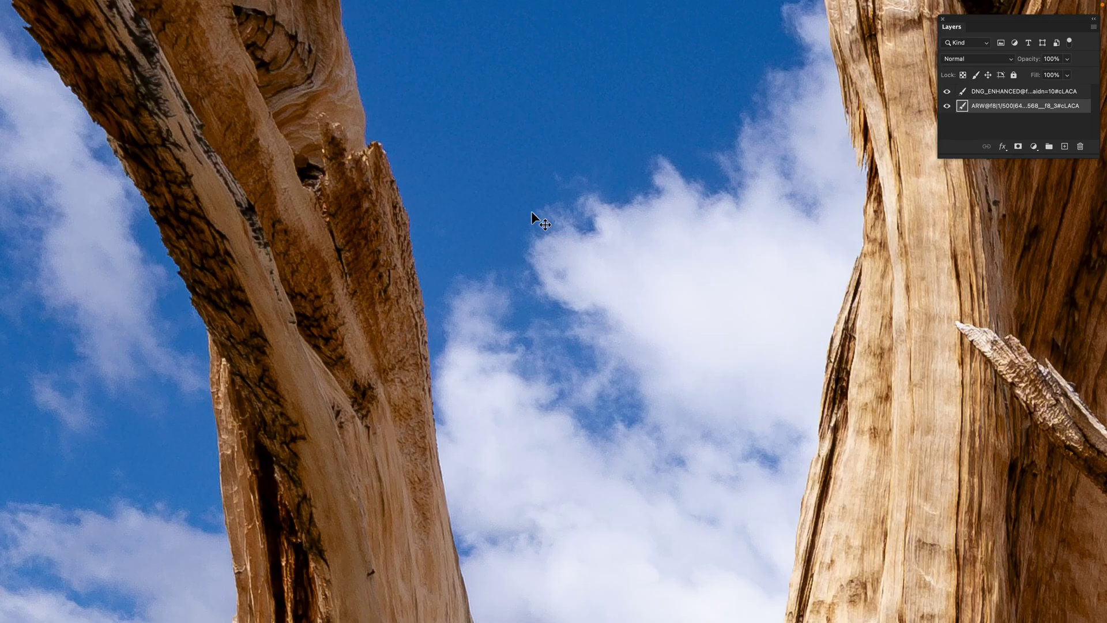
scroll(531, 211, up, 5)
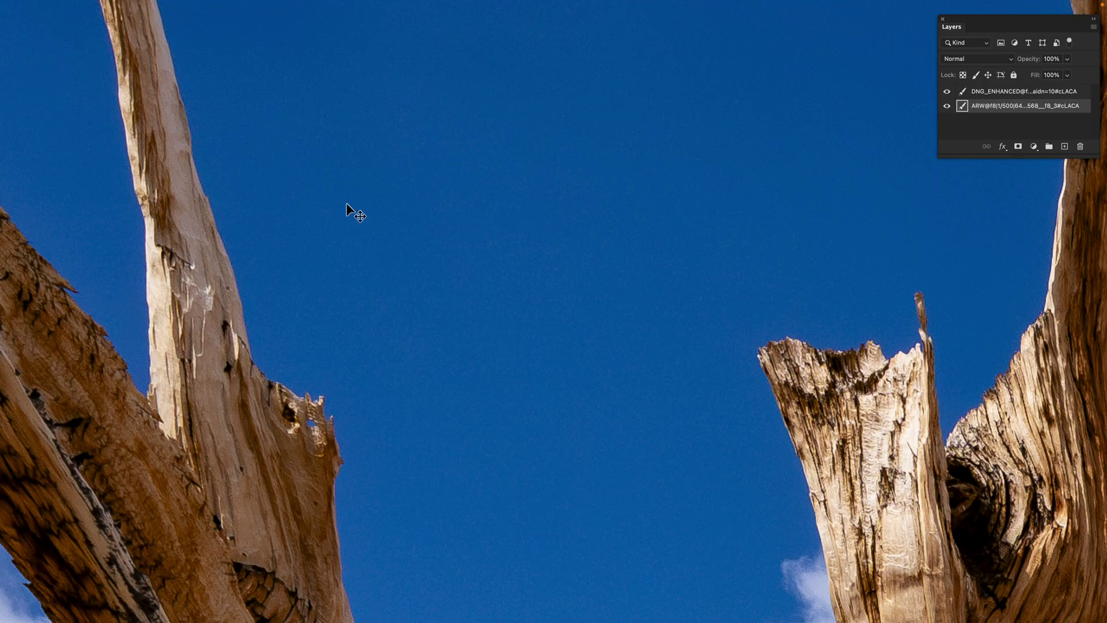
click(948, 92)
click(948, 93)
click(948, 94)
click(948, 93)
- Pan the magnified raw image across the noisy sky and grey storm clouds
scroll(723, 87, right, 5)
scroll(723, 87, right, 10)
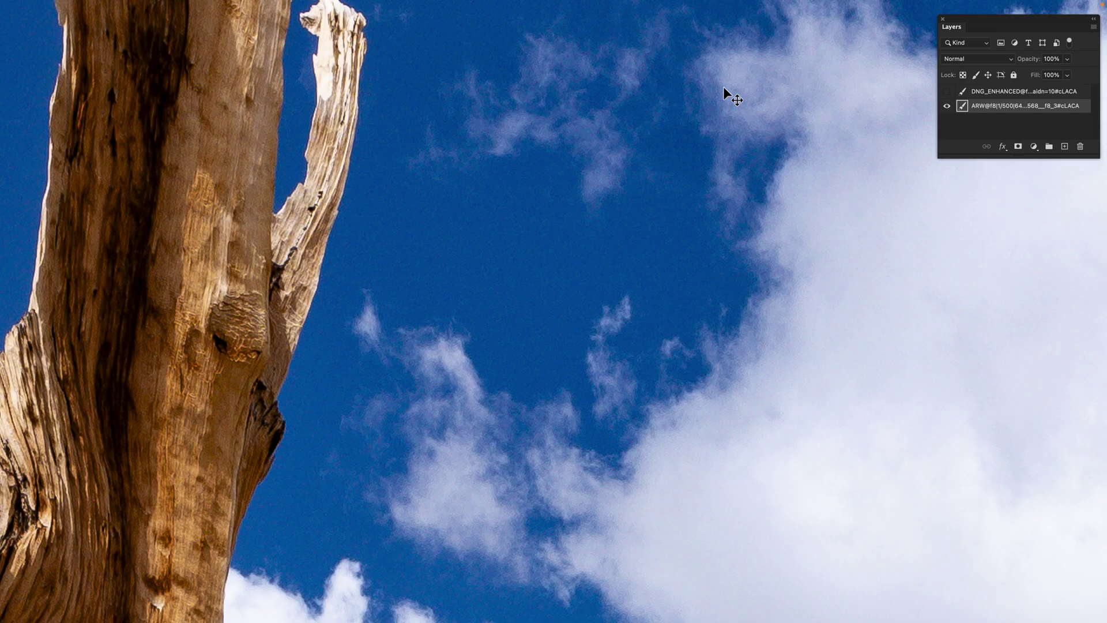
scroll(723, 86, up, 5)
scroll(723, 92, up, 4)
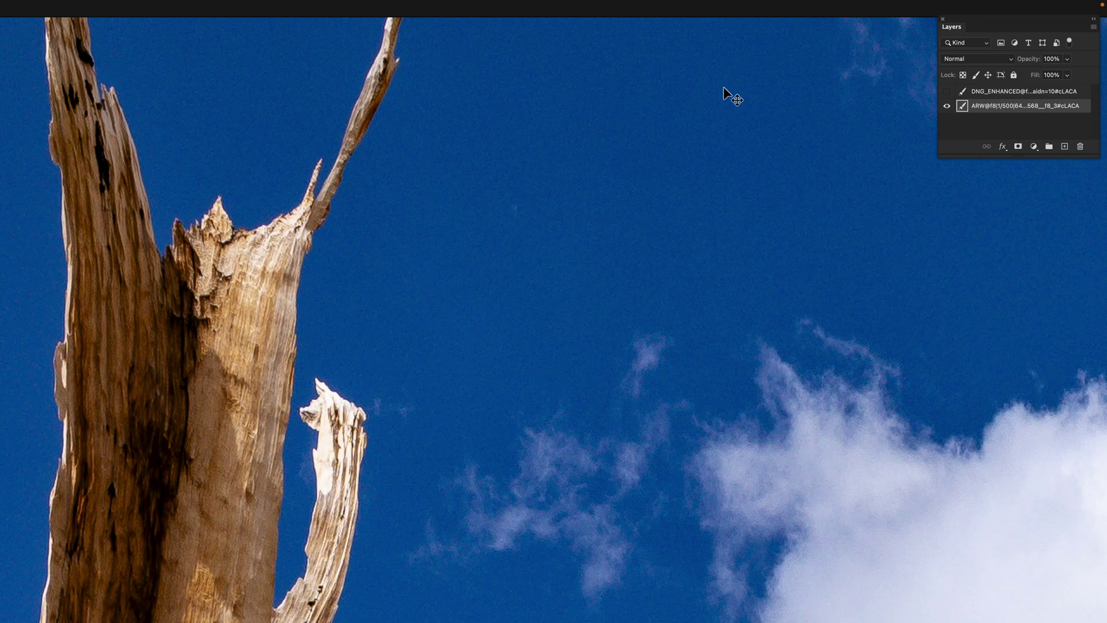
scroll(731, 95, right, 5)
scroll(731, 95, down, 4)
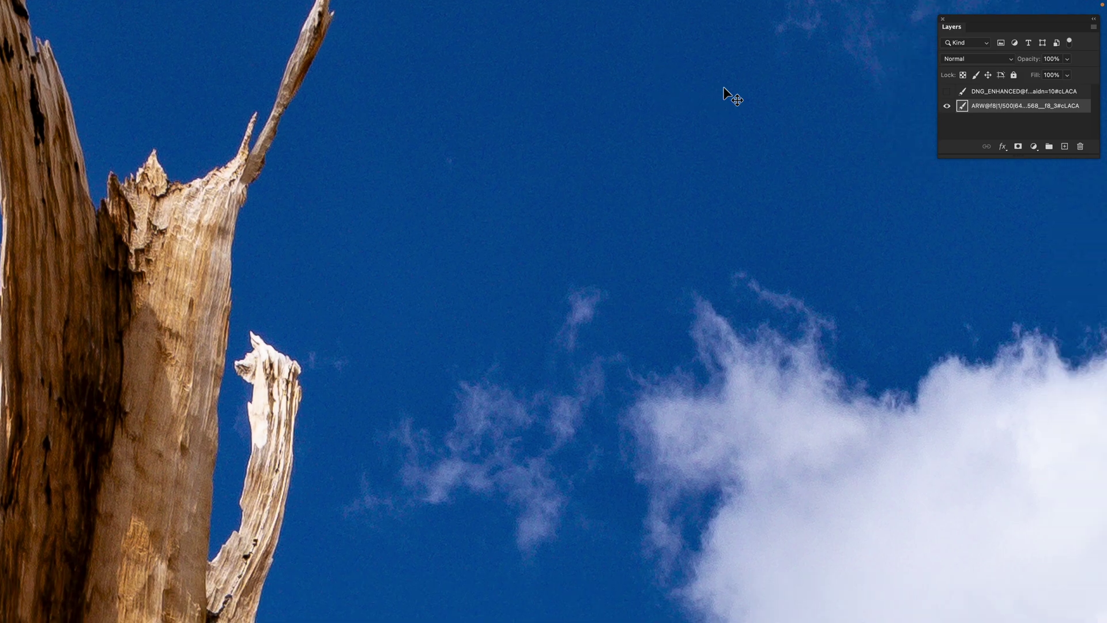
scroll(715, 92, right, 4)
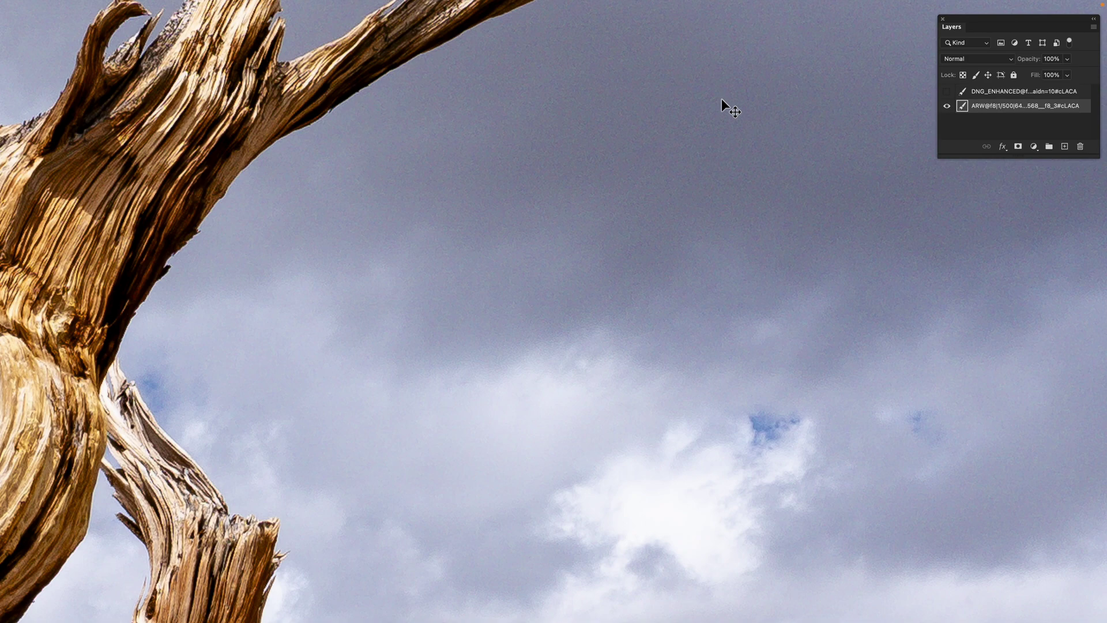
scroll(721, 98, right, 10)
scroll(721, 98, up, 2)
scroll(721, 98, down, 1)
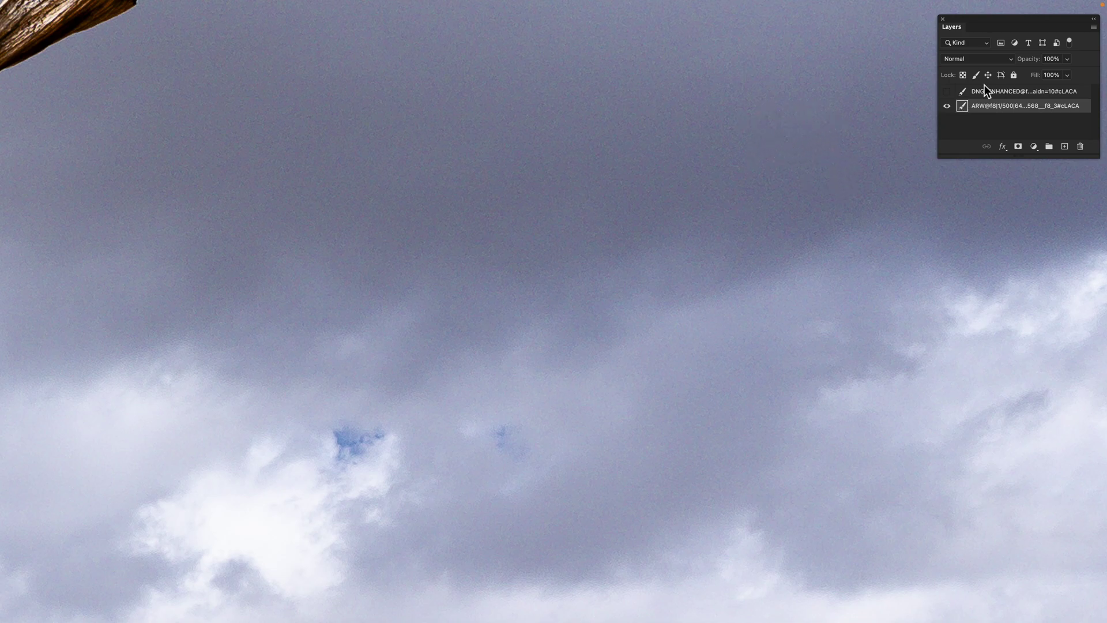
- Show DNG_ENHANCED again and pan from the sky down to the gnarled trunk and rocky ground
click(947, 92)
scroll(665, 134, left, 15)
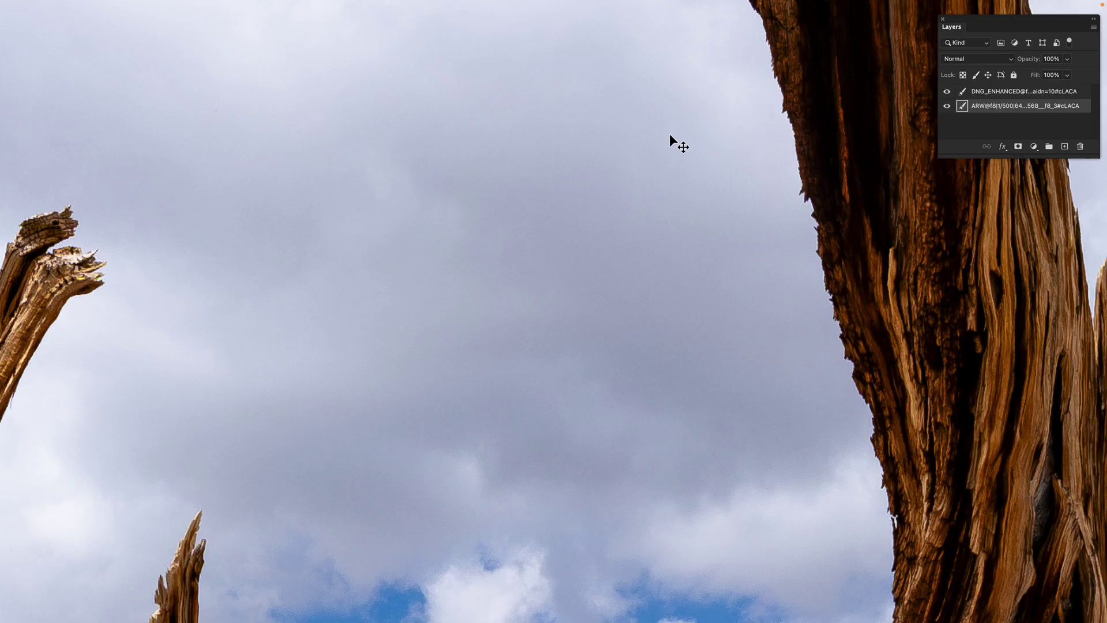
scroll(670, 133, left, 15)
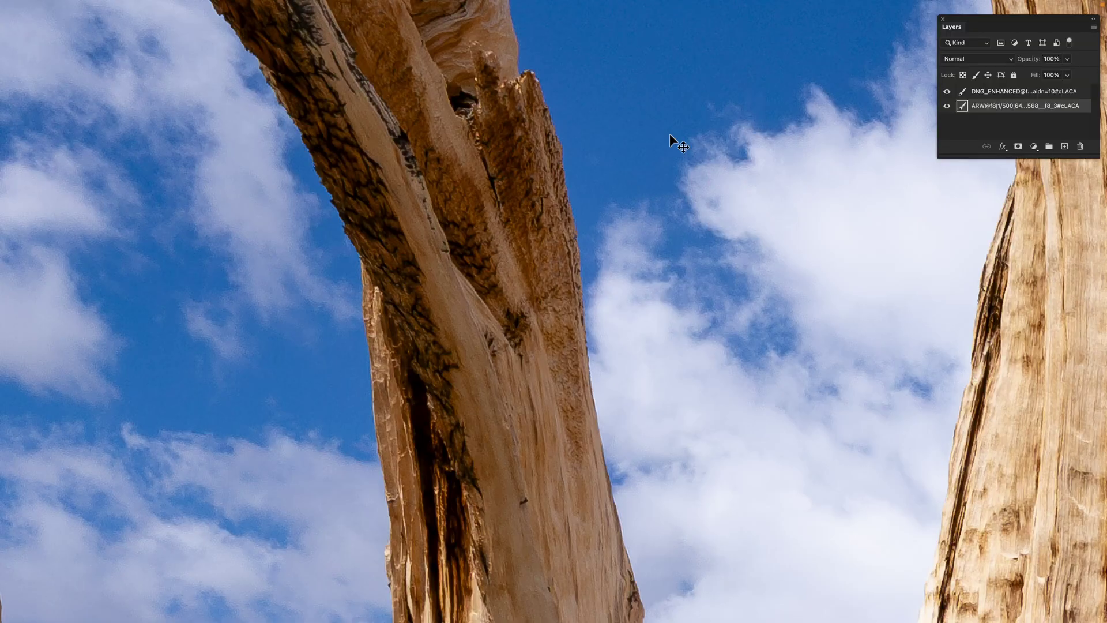
scroll(669, 133, up, 10)
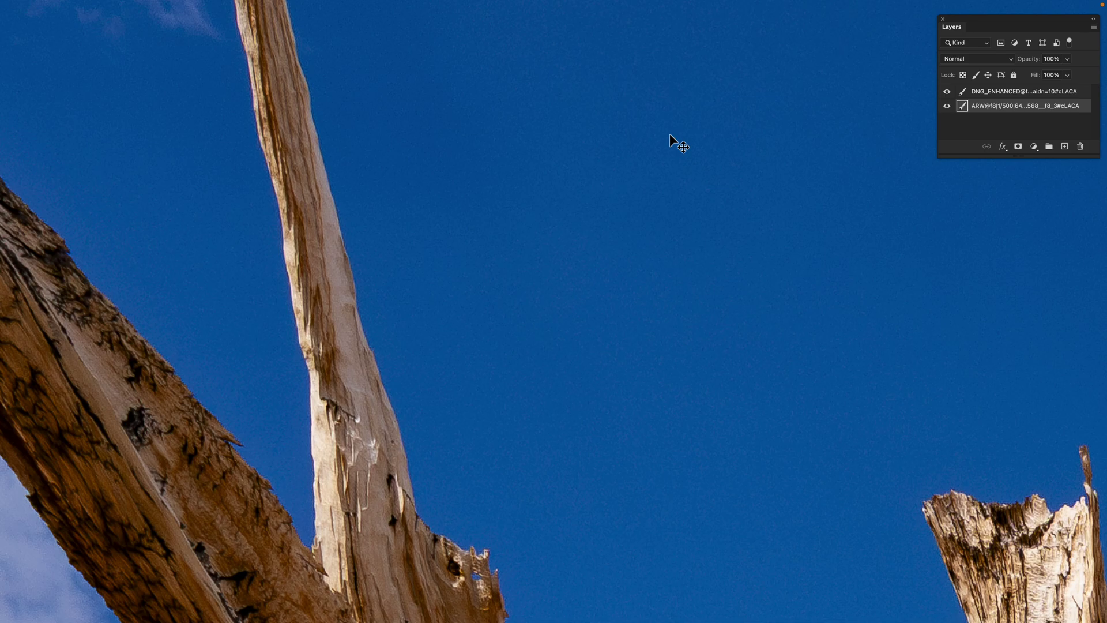
scroll(756, 112, down, 15)
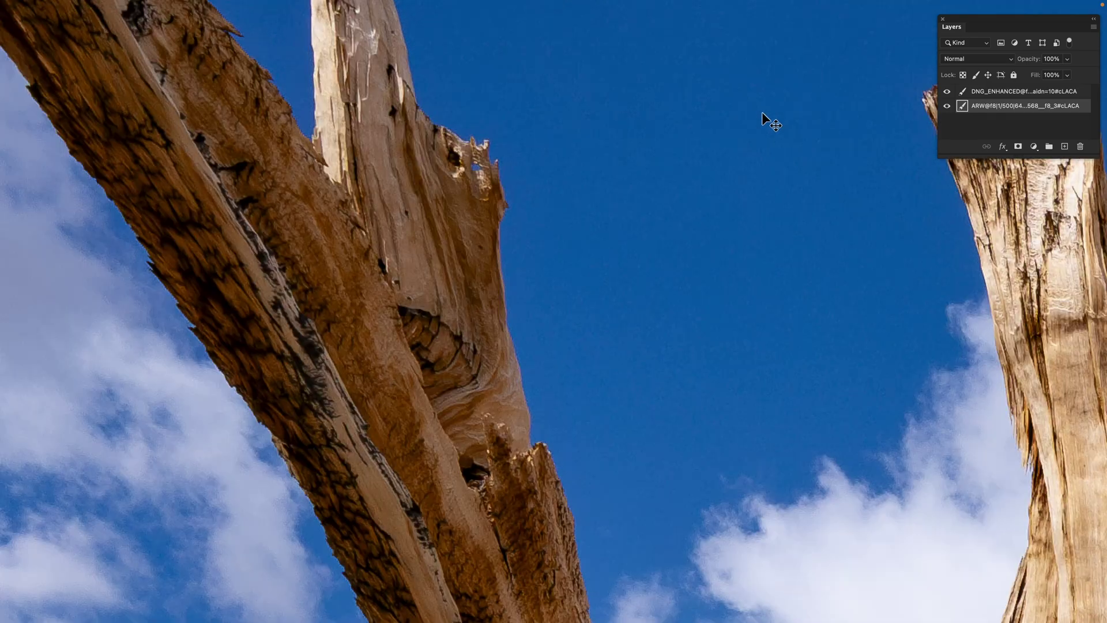
scroll(763, 108, right, 8)
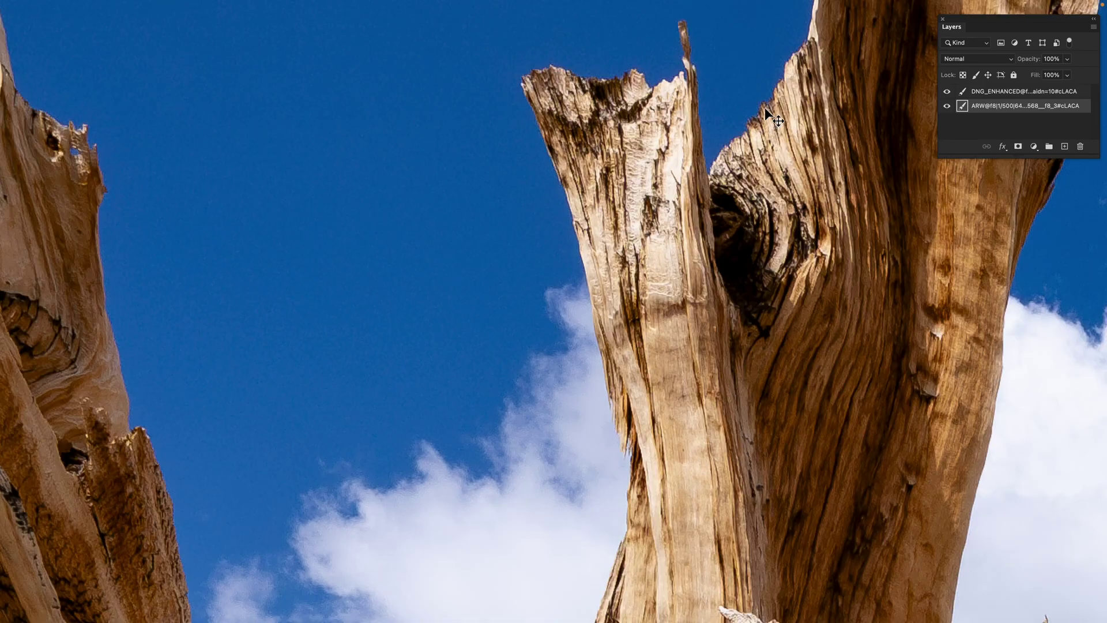
scroll(765, 108, down, 20)
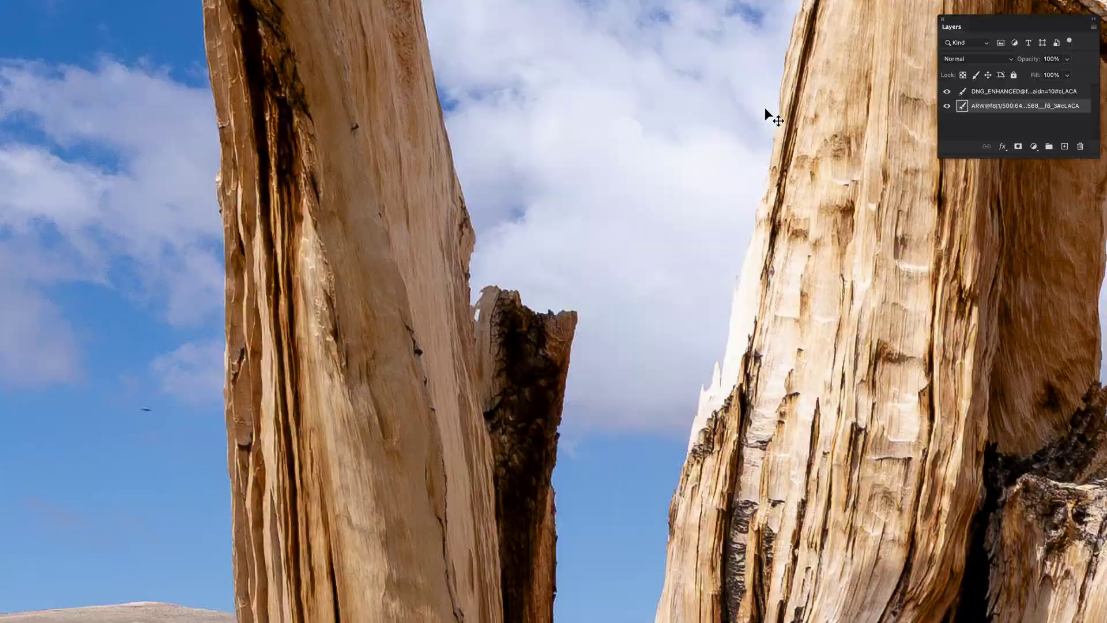
scroll(764, 108, right, 15)
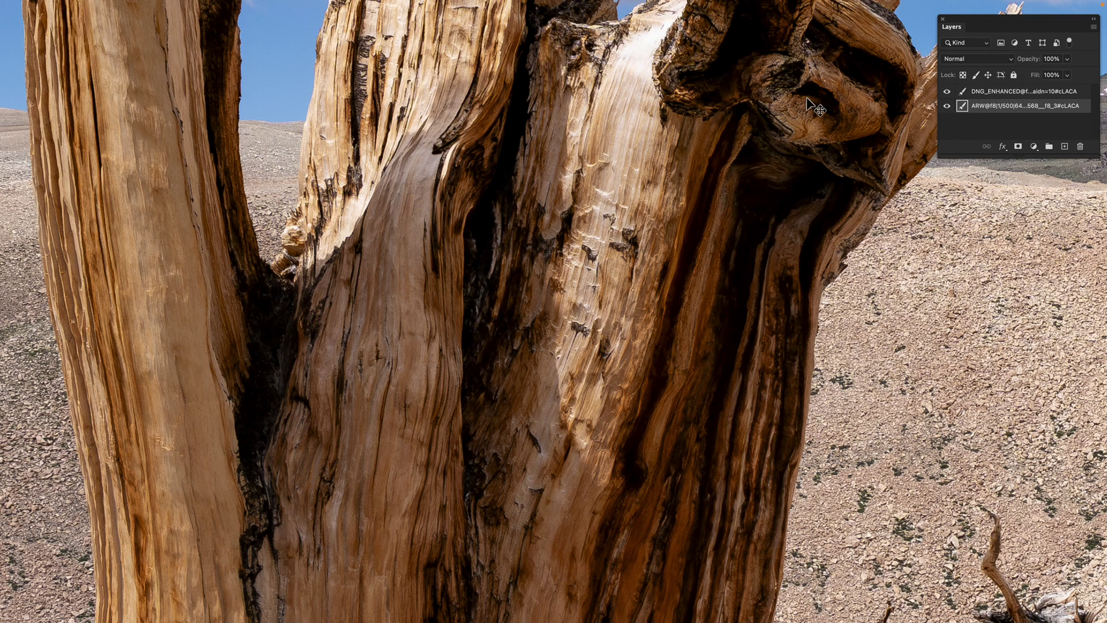
- Flicker DNG_ENHANCED off and on over the trunk, ending with it visible
click(951, 92)
click(951, 92)
click(951, 92)
click(952, 92)
click(952, 92)
click(951, 92)
click(950, 92)
click(951, 94)
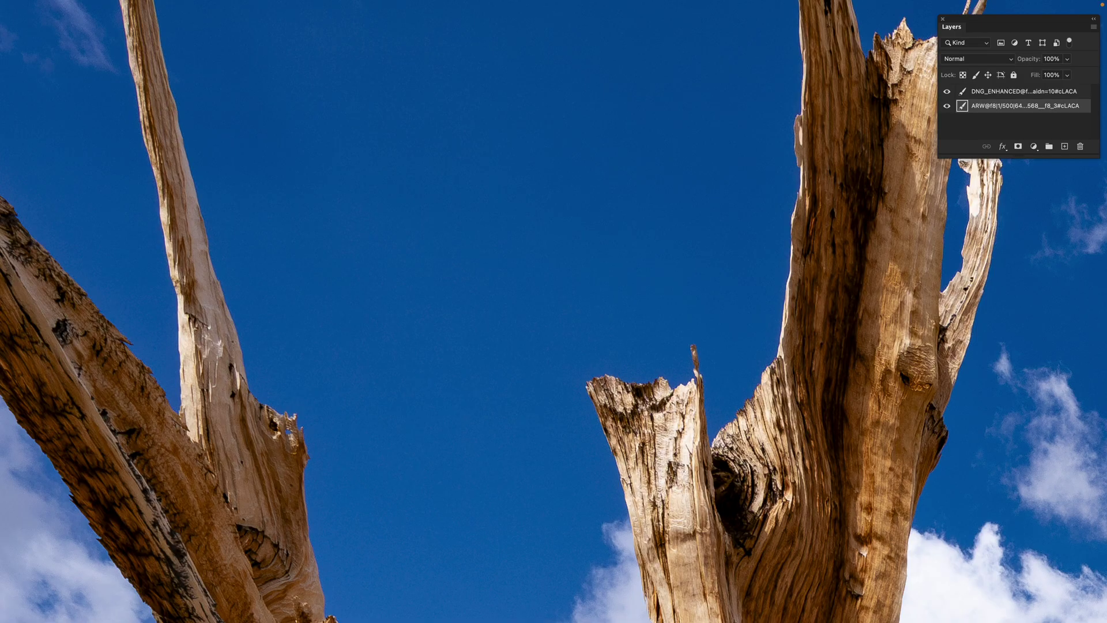
click(947, 92)
click(953, 94)
click(947, 92)
click(952, 93)
click(952, 94)
click(953, 93)
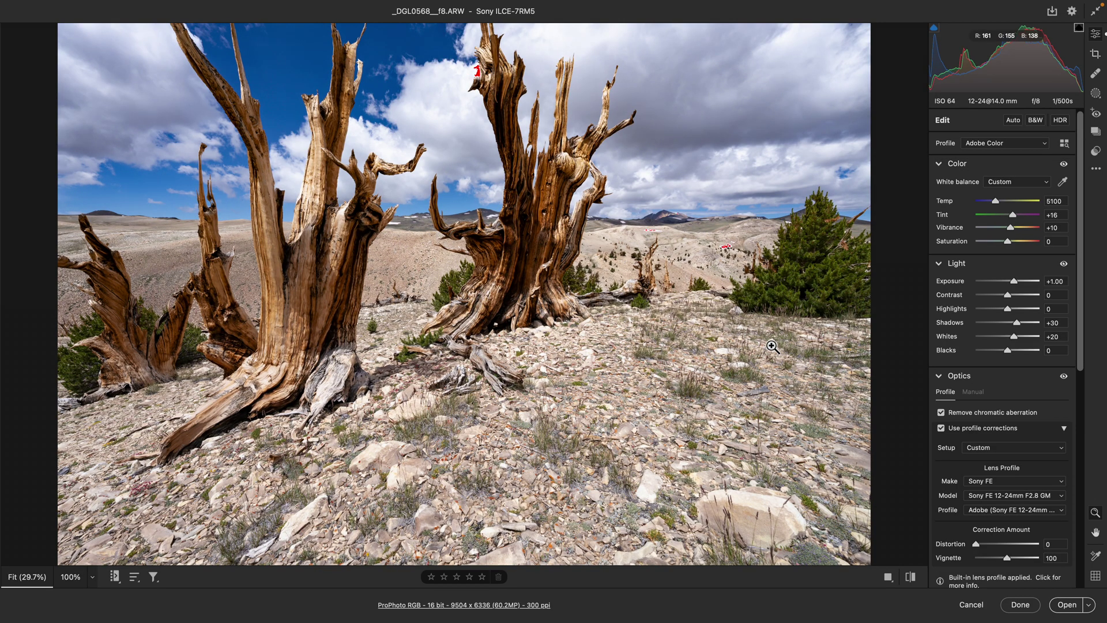
right_click(536, 291)
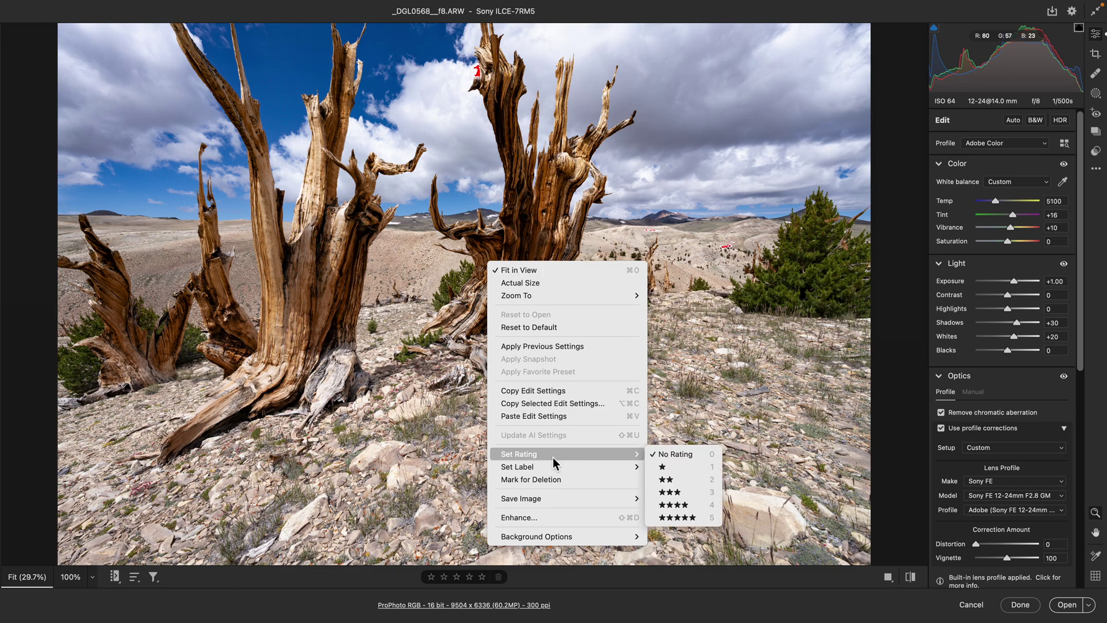
click(536, 518)
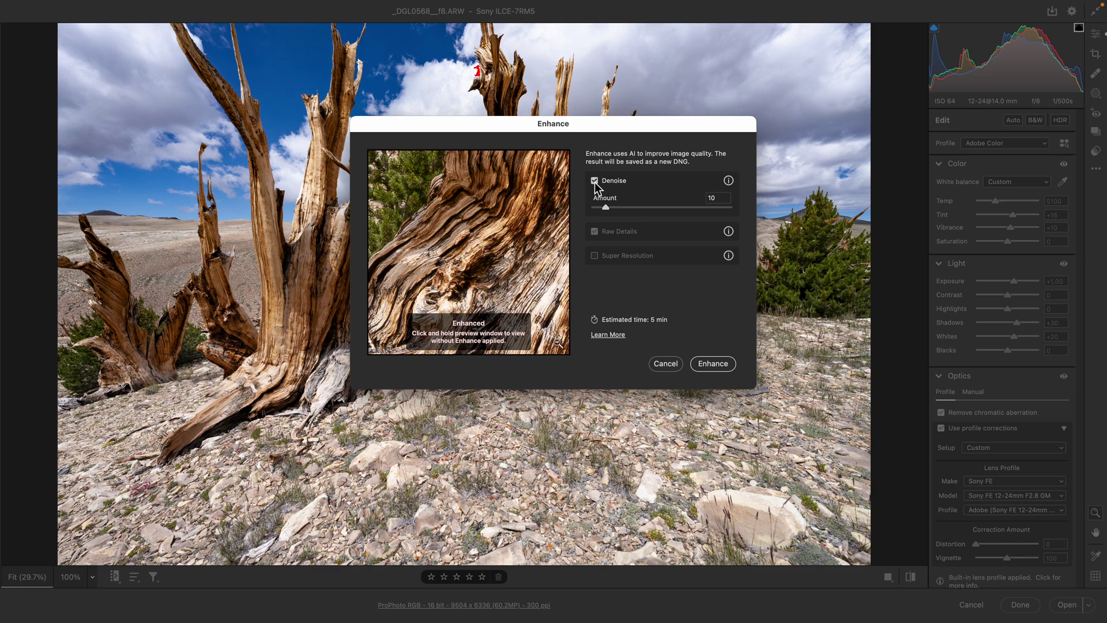
click(594, 181)
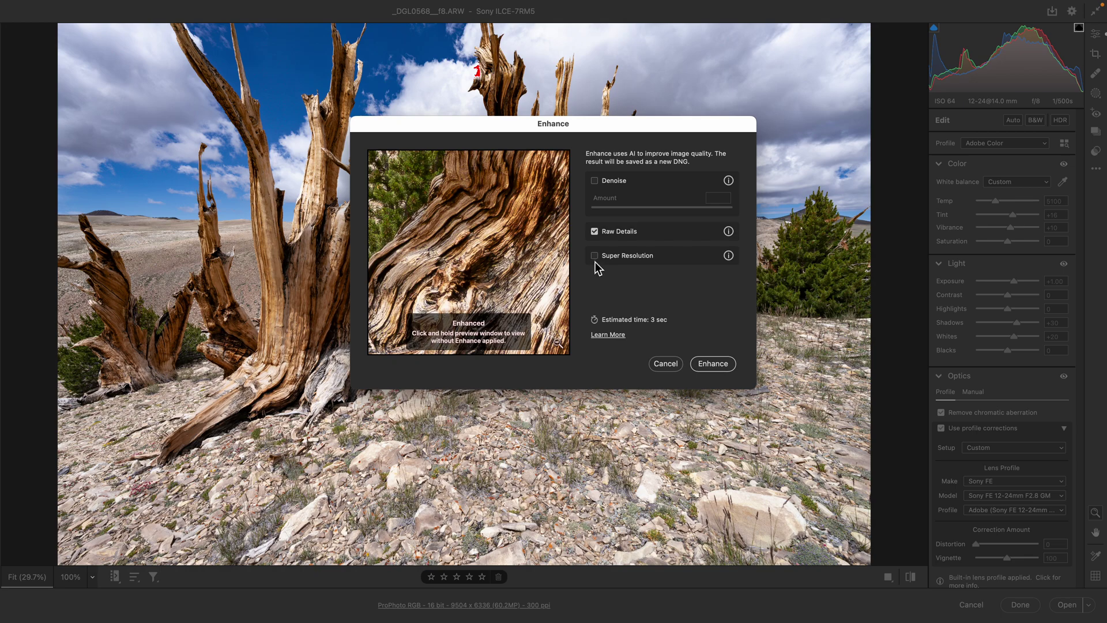
click(598, 183)
click(719, 201)
click(665, 364)
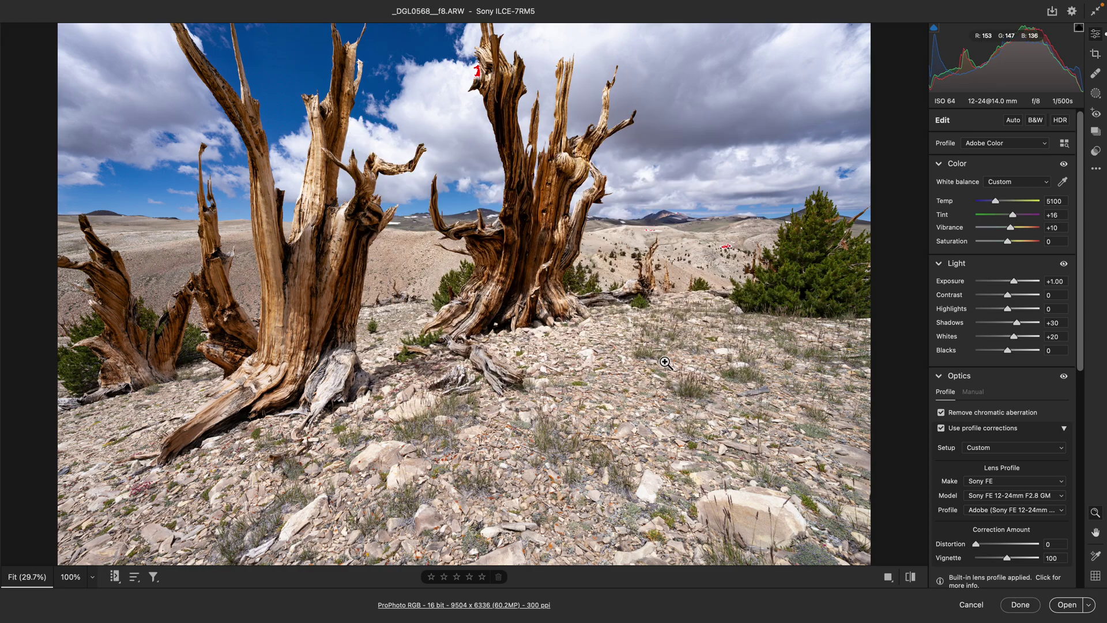